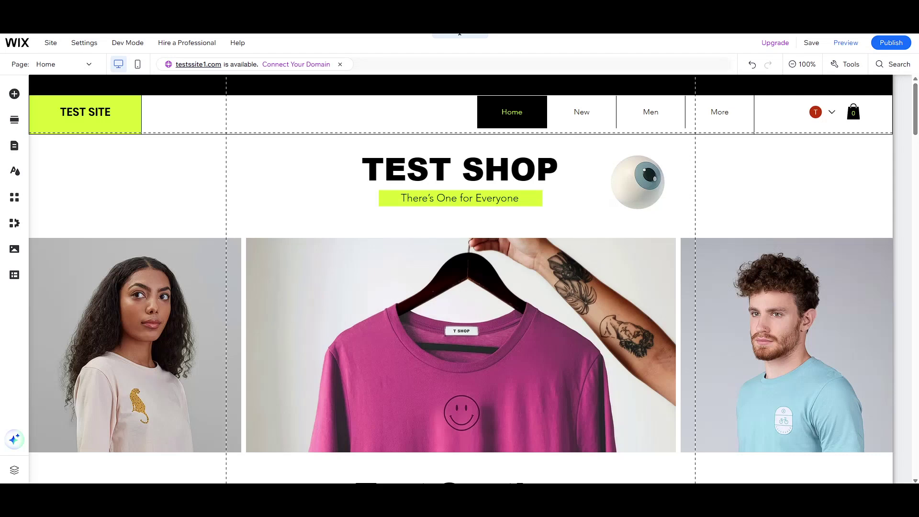
At 50% zoom, extend the Welcome section's bottom edge so it sits just above Test Section
{"action": "scroll", "coordinate": [546, 245], "scroll_direction": "down", "scroll_amount": 3}
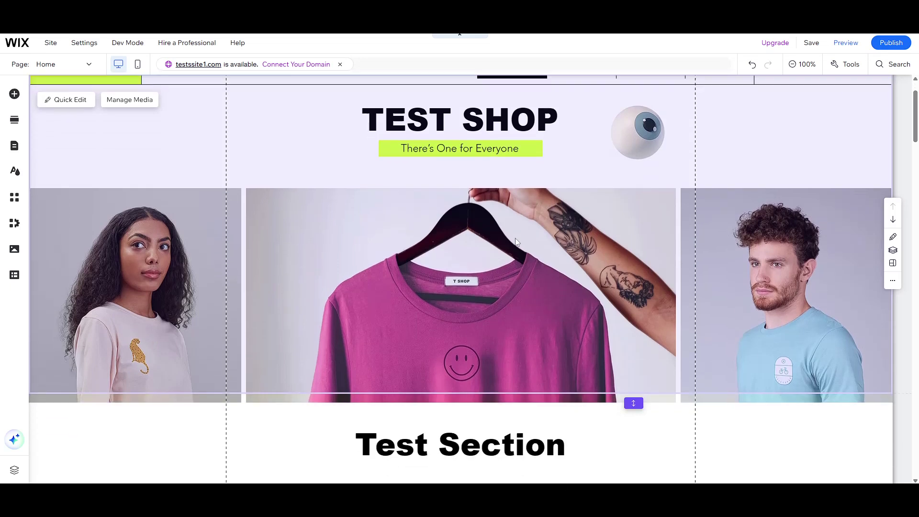
{"action": "scroll", "coordinate": [782, 103], "scroll_direction": "up", "scroll_amount": 3}
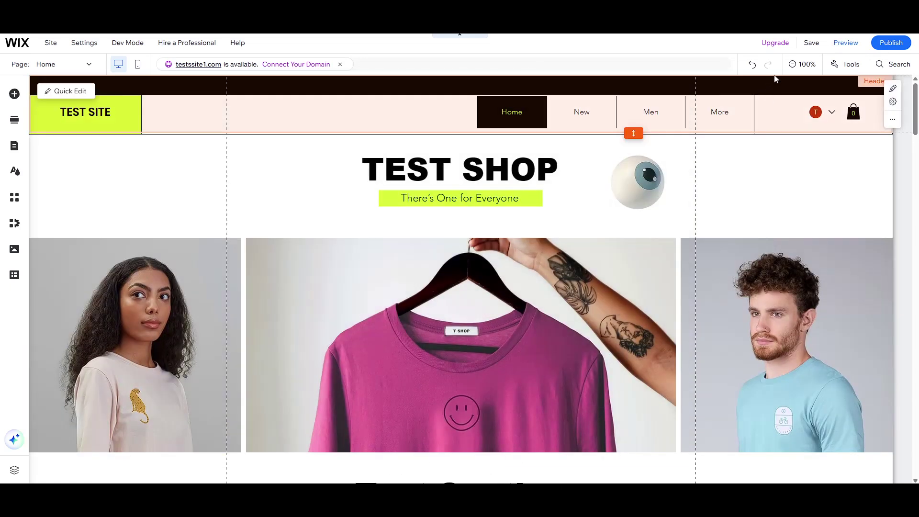
{"action": "left_click", "coordinate": [799, 64]}
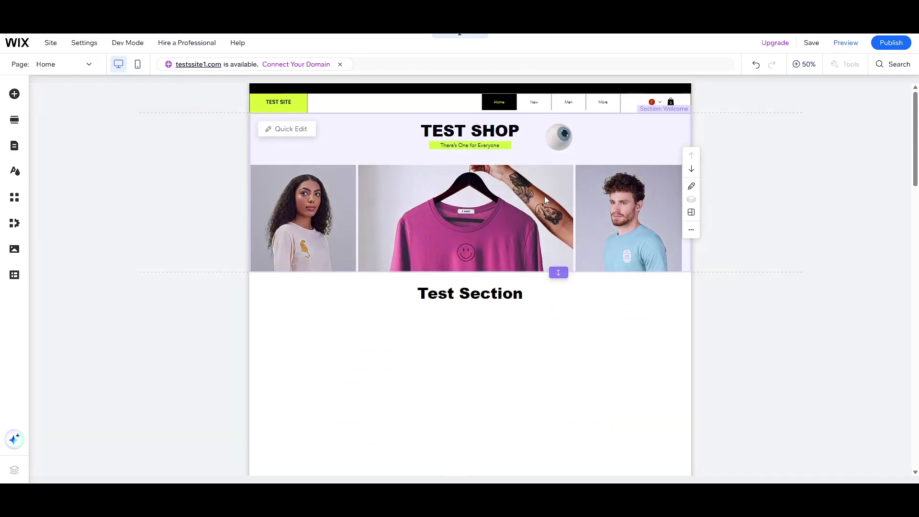
{"action": "scroll", "coordinate": [532, 221], "scroll_direction": "down", "scroll_amount": 8}
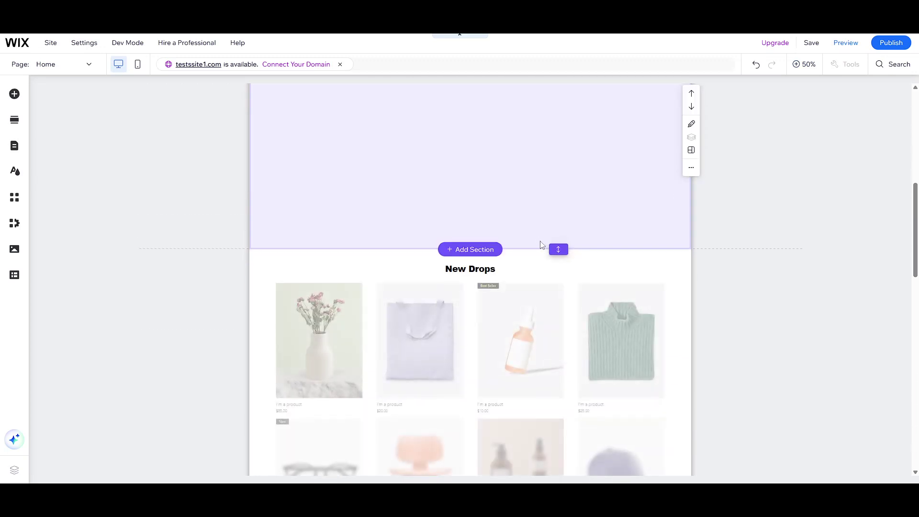
{"action": "scroll", "coordinate": [541, 245], "scroll_direction": "up", "scroll_amount": 10}
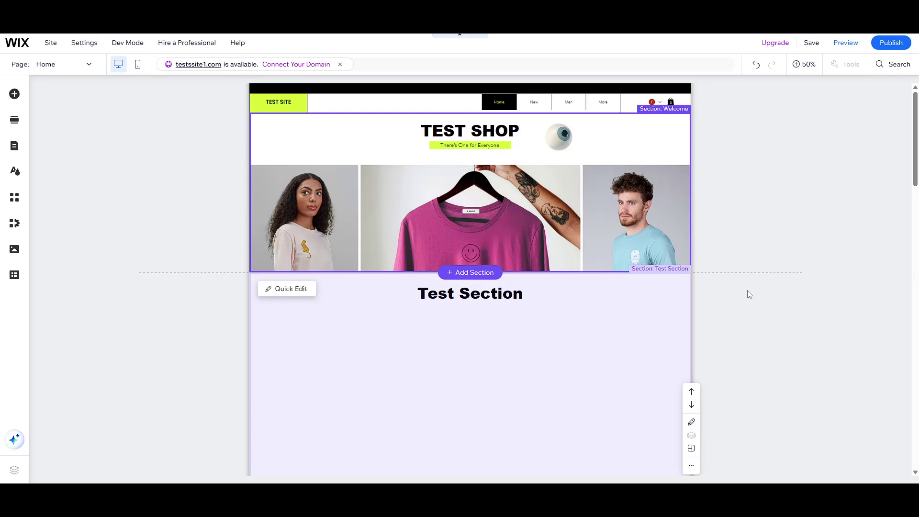
{"action": "scroll", "coordinate": [748, 294], "scroll_direction": "down", "scroll_amount": 1}
{"action": "scroll", "coordinate": [748, 294], "scroll_direction": "up", "scroll_amount": 1}
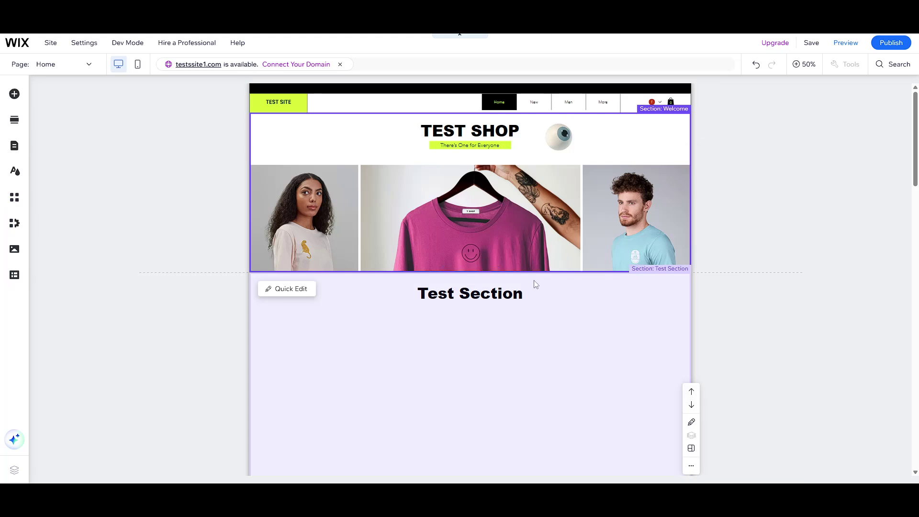
{"action": "left_click_drag", "start_coordinate": [558, 273], "coordinate": [559, 303]}
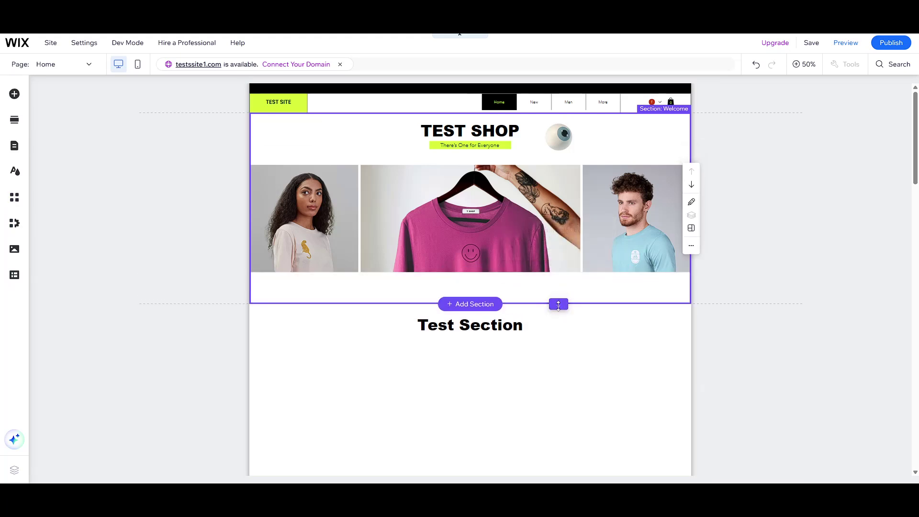
{"action": "left_click_drag", "start_coordinate": [558, 306], "coordinate": [557, 282]}
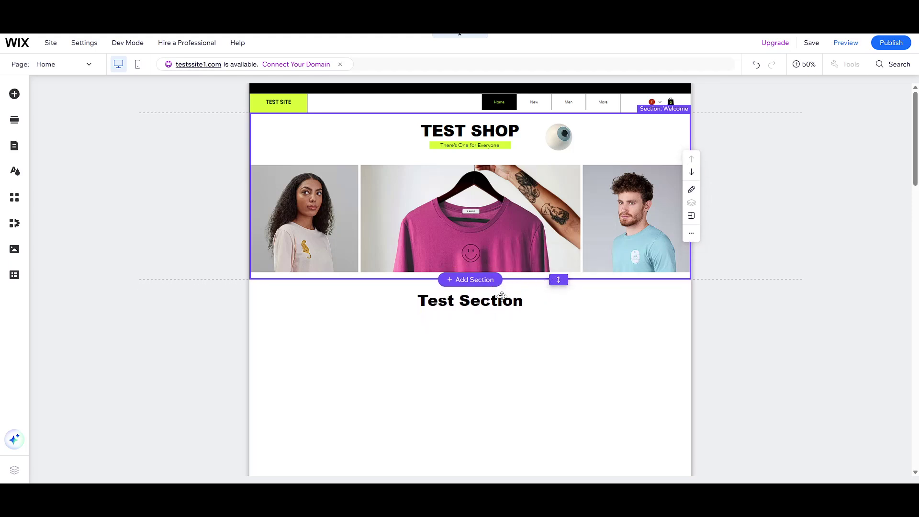
{"action": "scroll", "coordinate": [494, 302], "scroll_direction": "down", "scroll_amount": 2}
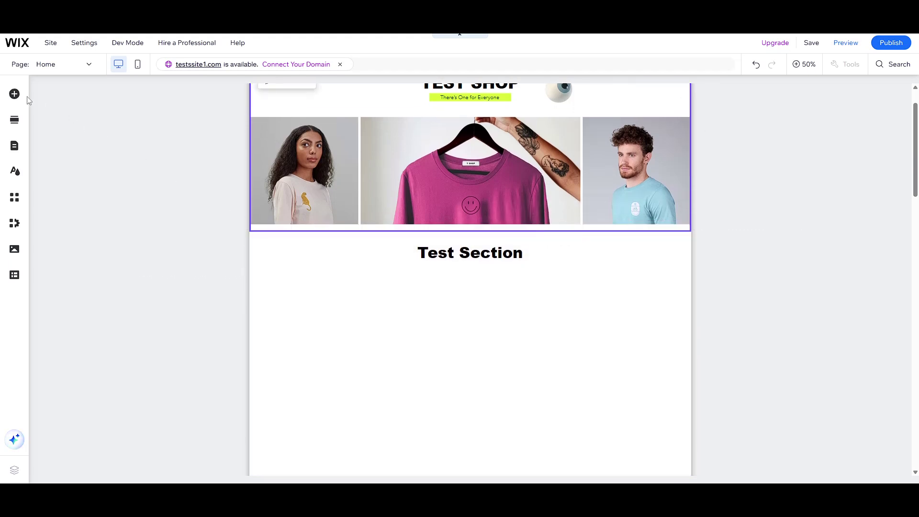
Show Store Pages in the Site Pages and Menu panel, listing Product Page and Category Page
{"action": "left_click", "coordinate": [16, 147]}
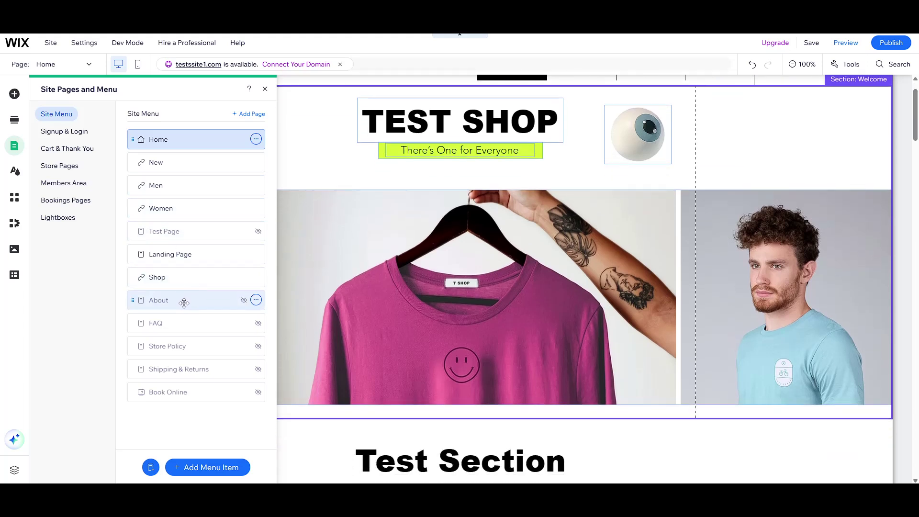
{"action": "left_click", "coordinate": [59, 166]}
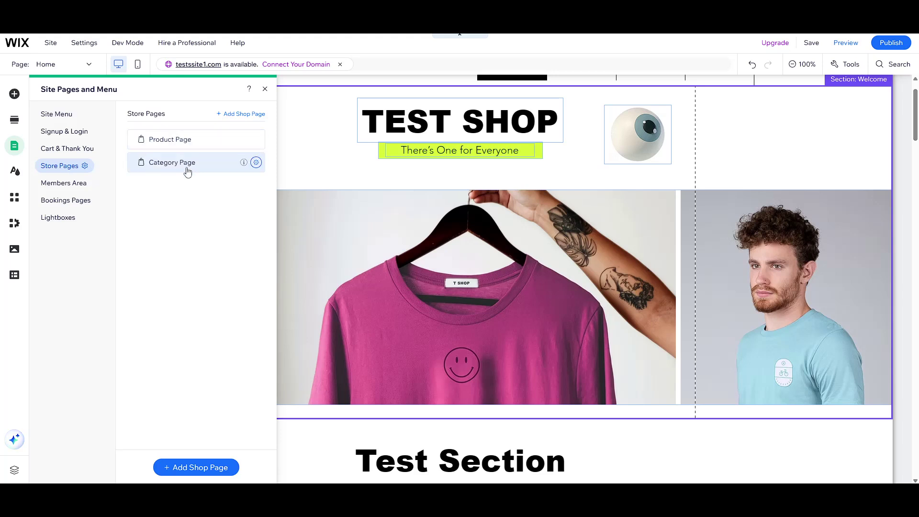
{"action": "scroll", "coordinate": [206, 214], "scroll_direction": "down", "scroll_amount": 1}
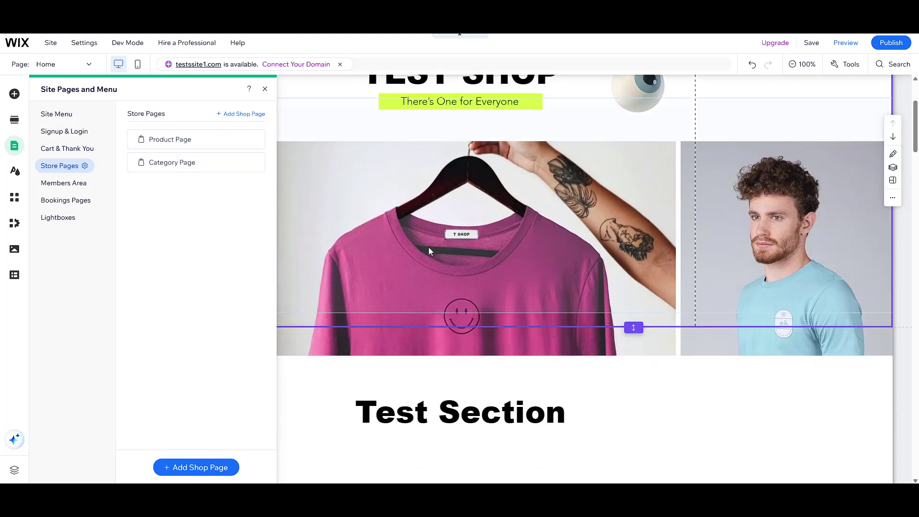
{"action": "scroll", "coordinate": [429, 248], "scroll_direction": "down", "scroll_amount": 2}
{"action": "scroll", "coordinate": [427, 247], "scroll_direction": "up", "scroll_amount": 2}
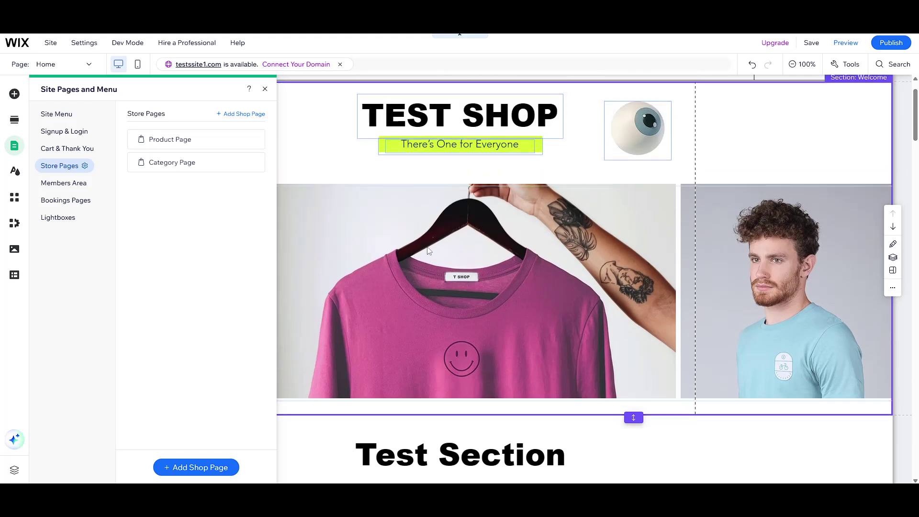
{"action": "scroll", "coordinate": [427, 246], "scroll_direction": "down", "scroll_amount": 2}
{"action": "scroll", "coordinate": [427, 247], "scroll_direction": "down", "scroll_amount": 1}
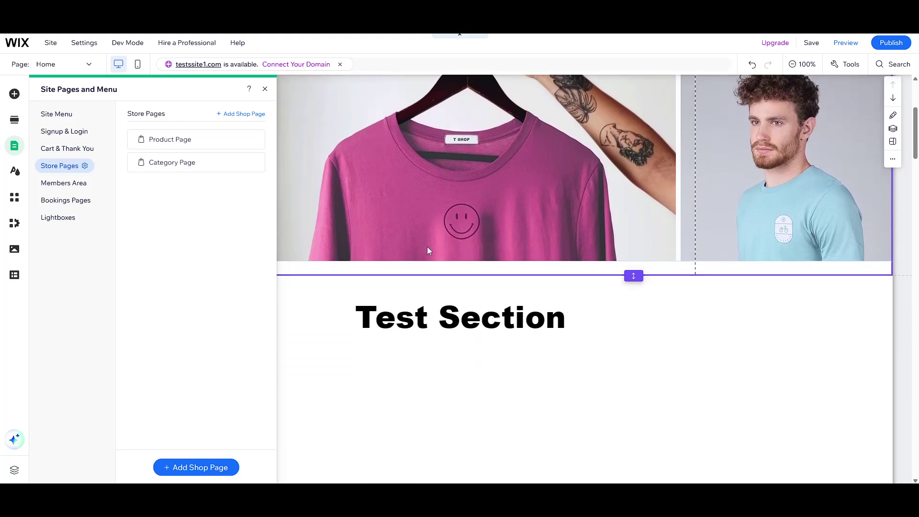
Open the Product Page for editing and select its product widget
{"action": "left_click", "coordinate": [181, 142]}
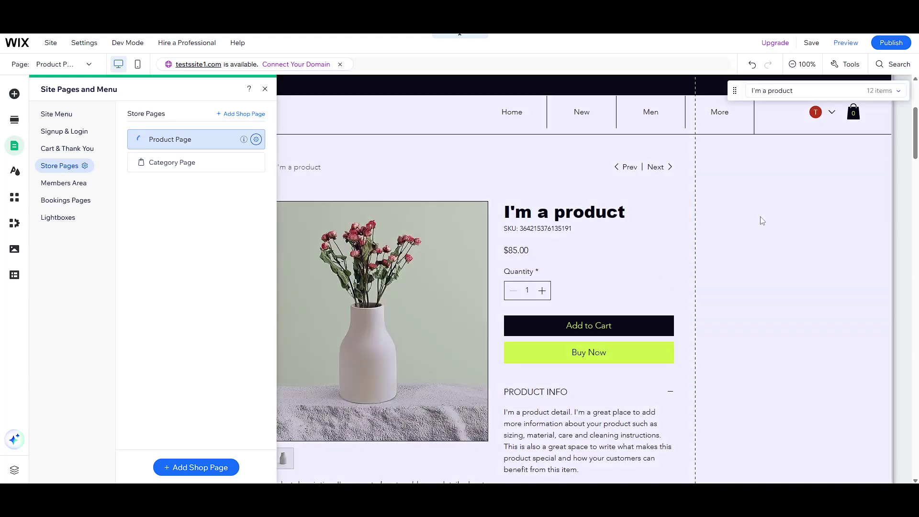
{"action": "left_click", "coordinate": [759, 220]}
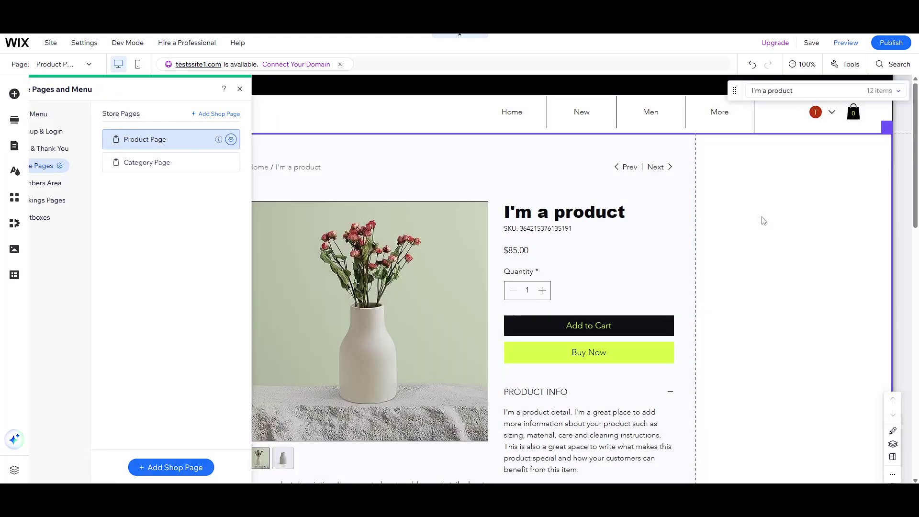
{"action": "left_click", "coordinate": [417, 232]}
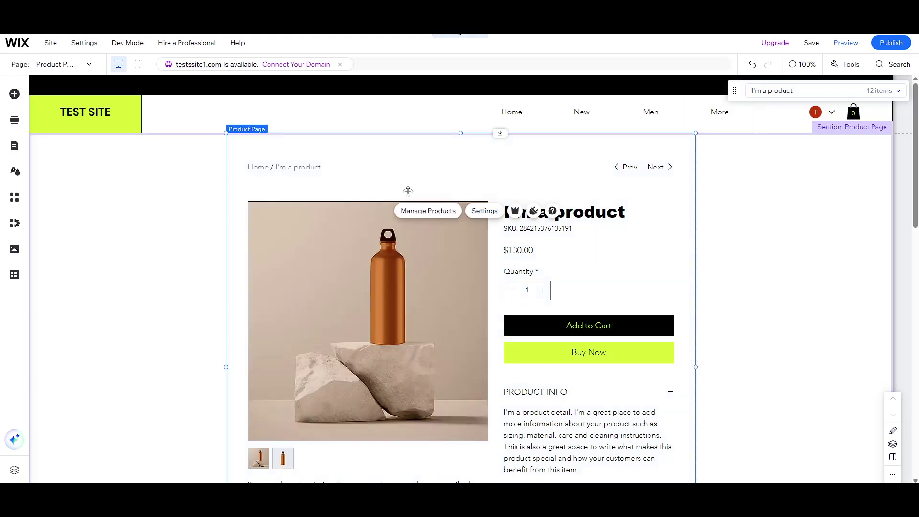
{"action": "left_click", "coordinate": [298, 158]}
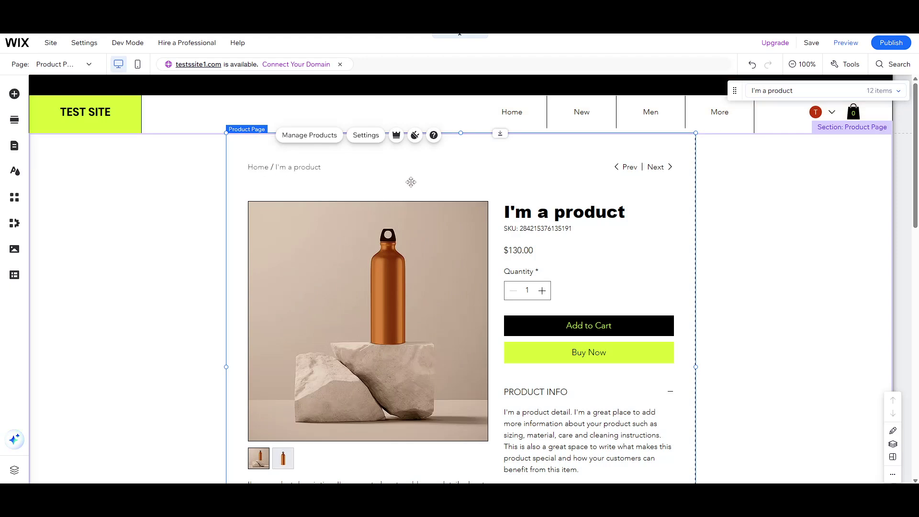
Nudge the product widget slightly and review its layout down to the share icons
{"action": "left_click", "coordinate": [439, 185]}
{"action": "mouse_move", "coordinate": [439, 185]}
{"action": "left_mouse_down"}
{"action": "mouse_move", "coordinate": [454, 187]}
{"action": "mouse_move", "coordinate": [430, 192]}
{"action": "mouse_move", "coordinate": [437, 185]}
{"action": "left_mouse_up"}
{"action": "scroll", "coordinate": [501, 215], "scroll_direction": "down", "scroll_amount": 1}
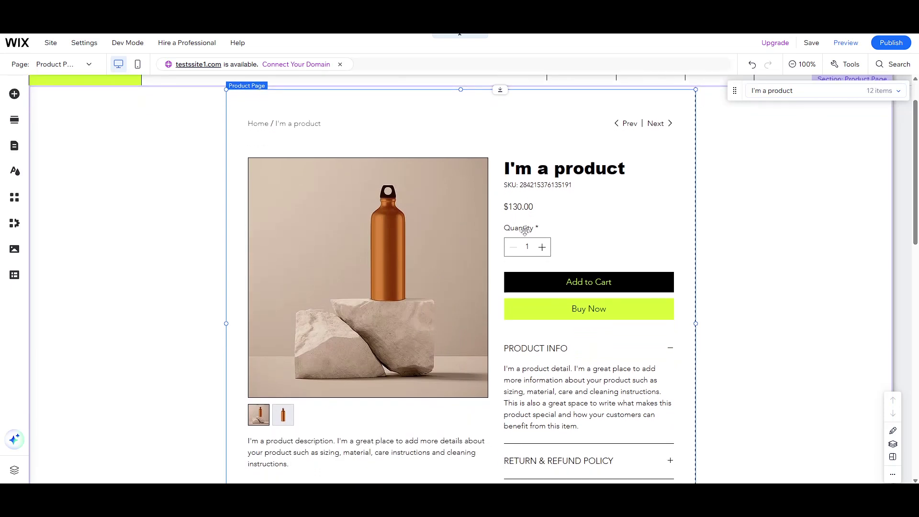
{"action": "scroll", "coordinate": [525, 229], "scroll_direction": "up", "scroll_amount": 1}
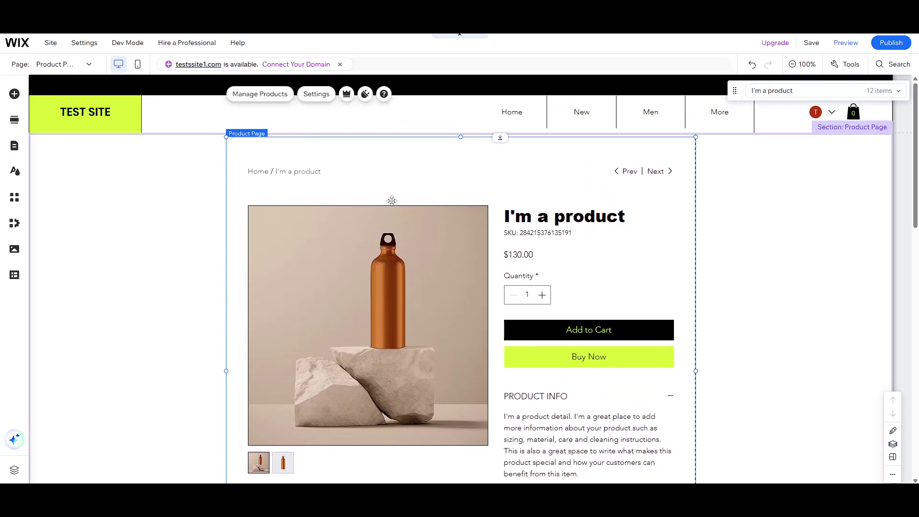
{"action": "scroll", "coordinate": [407, 205], "scroll_direction": "down", "scroll_amount": 3}
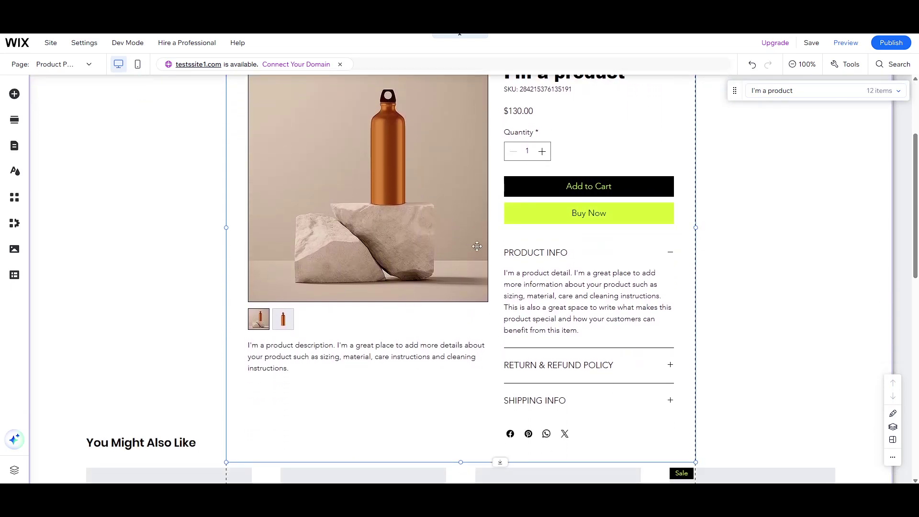
In the widget's Layout settings, preview Sleek, Stunning, Spotlight and Simple, then return to Classic
{"action": "left_click", "coordinate": [544, 250]}
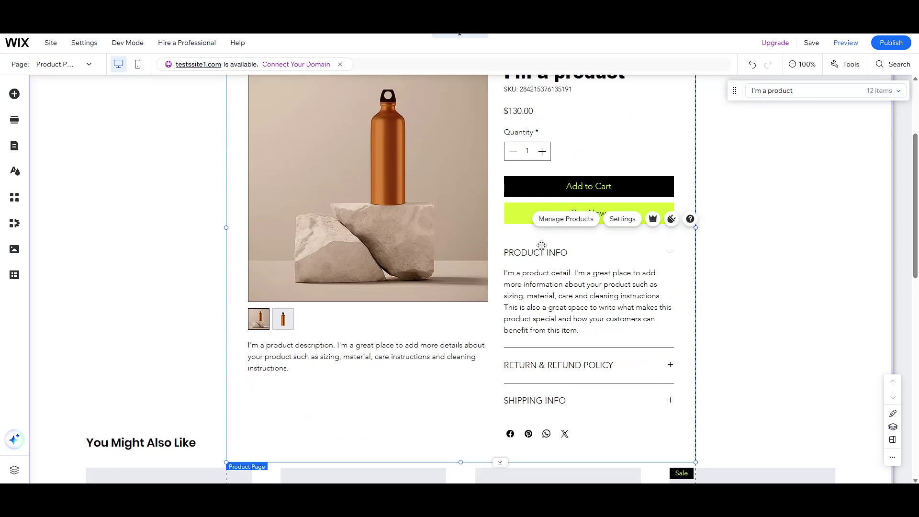
{"action": "left_click", "coordinate": [623, 220]}
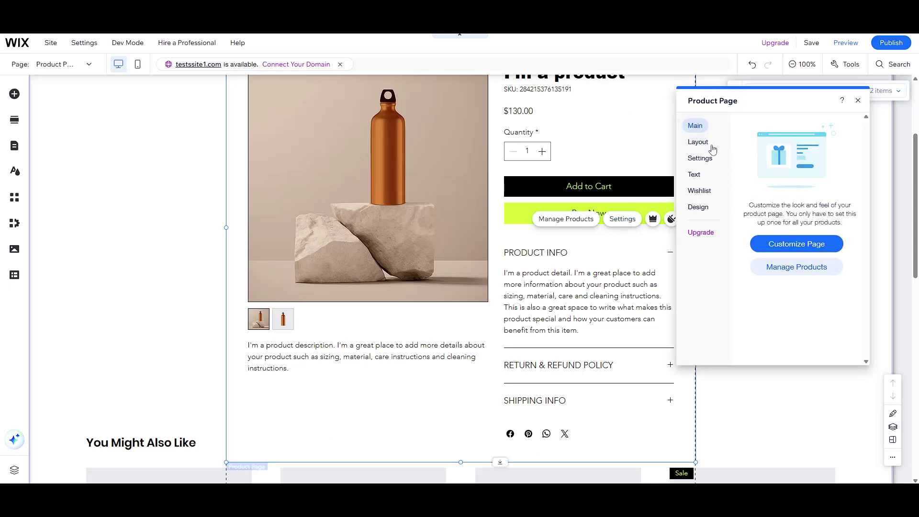
{"action": "left_click", "coordinate": [699, 143]}
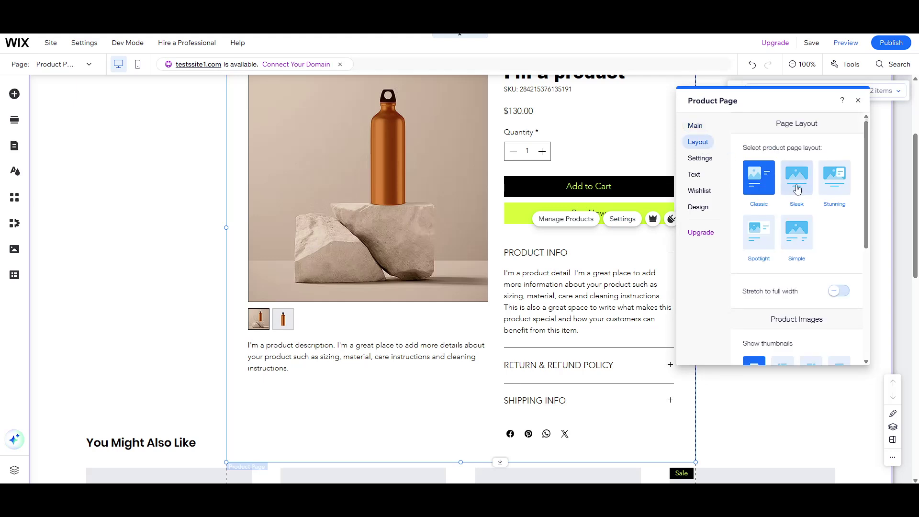
{"action": "scroll", "coordinate": [797, 192], "scroll_direction": "down", "scroll_amount": 2}
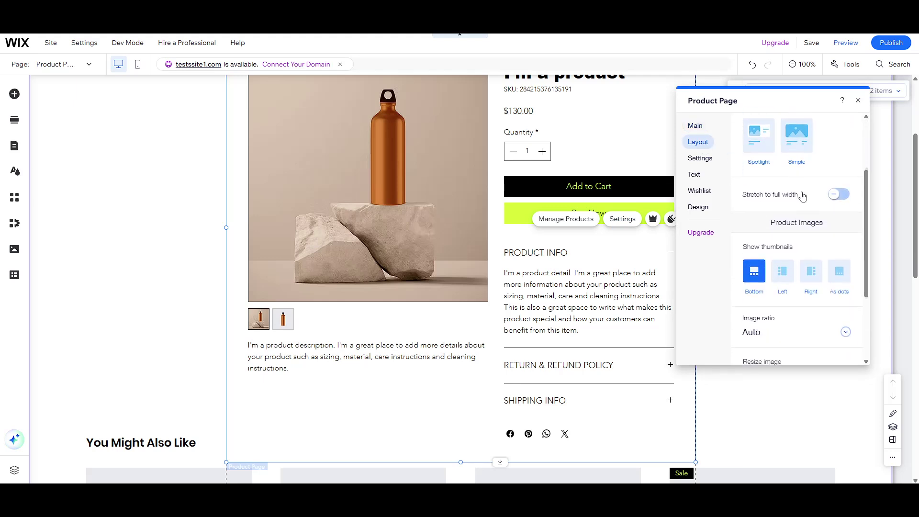
{"action": "scroll", "coordinate": [802, 196], "scroll_direction": "down", "scroll_amount": 1}
{"action": "scroll", "coordinate": [795, 204], "scroll_direction": "up", "scroll_amount": 3}
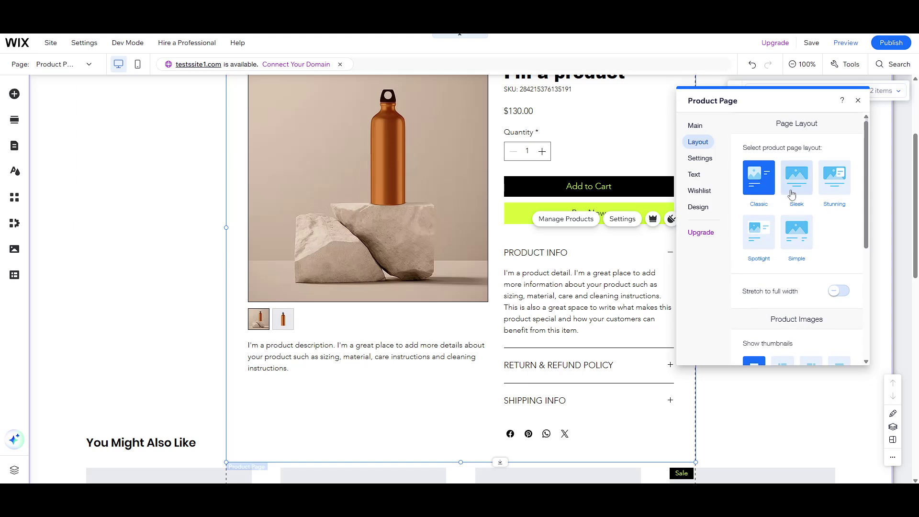
{"action": "left_click", "coordinate": [798, 185]}
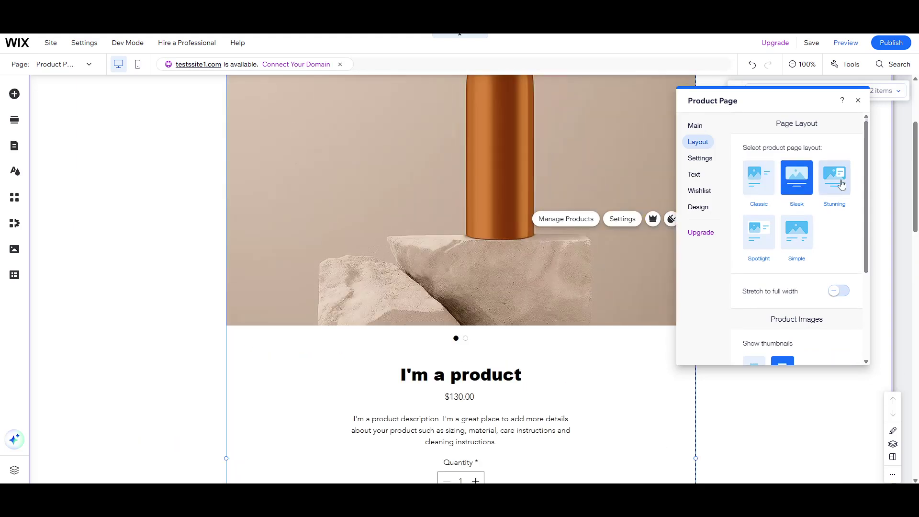
{"action": "left_click", "coordinate": [843, 185]}
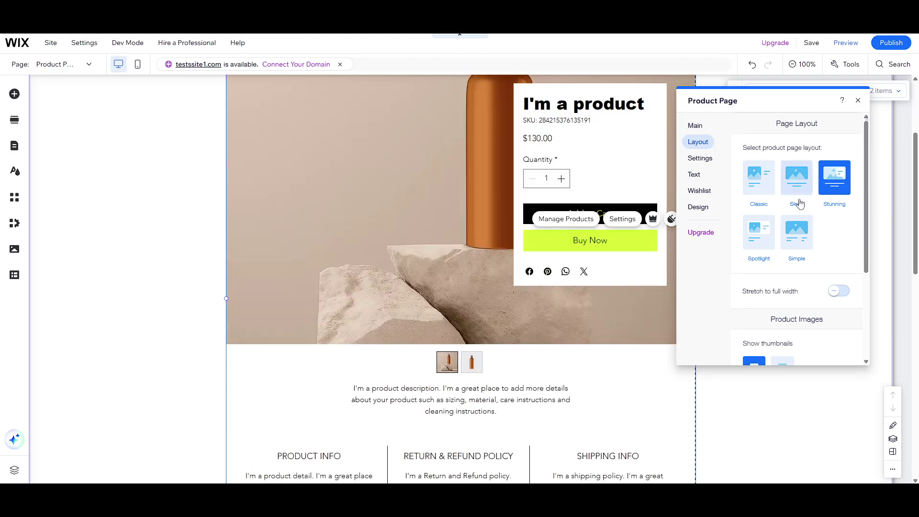
{"action": "left_click", "coordinate": [756, 242]}
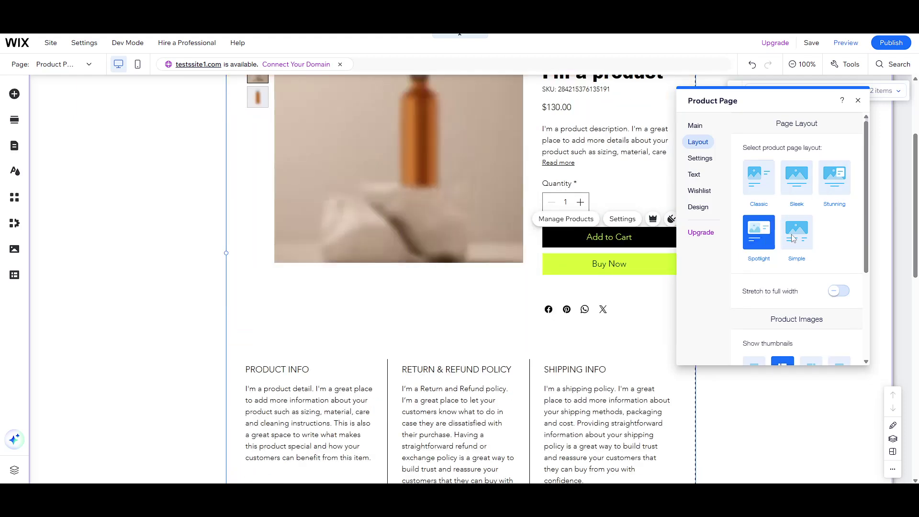
{"action": "left_click", "coordinate": [795, 238]}
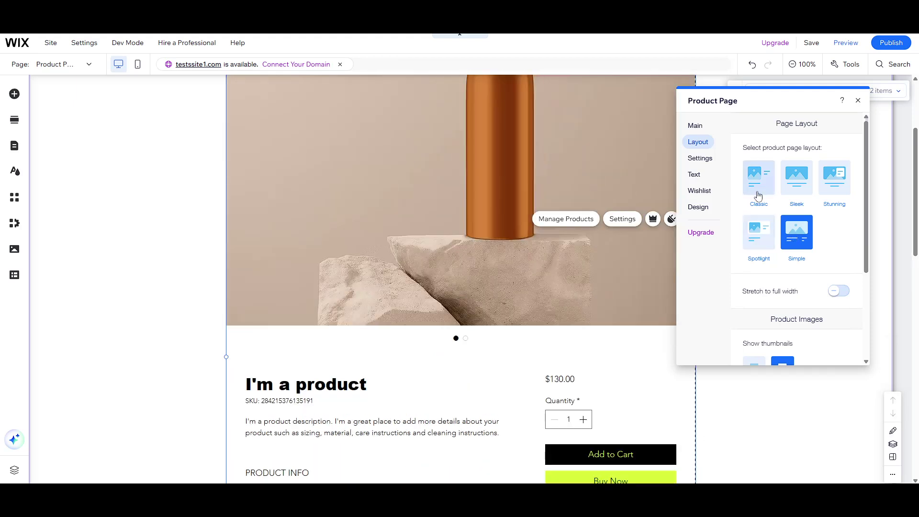
{"action": "left_click", "coordinate": [760, 191]}
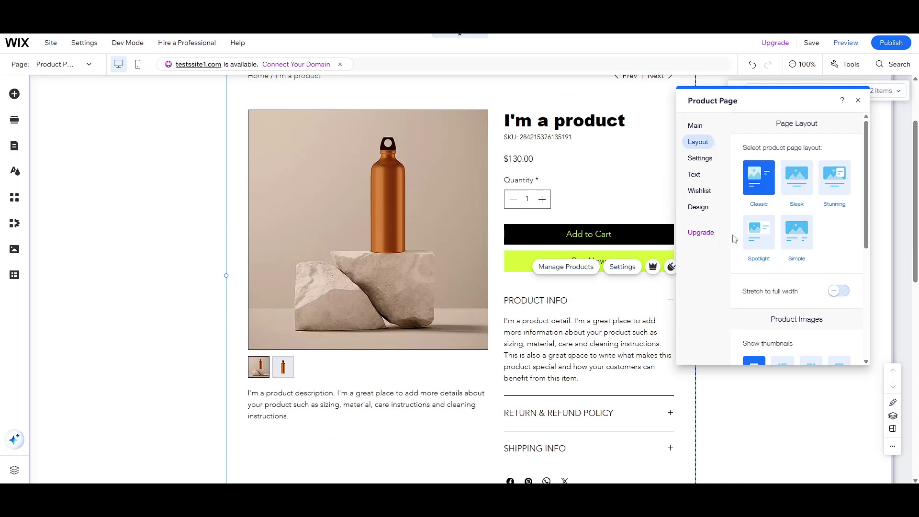
Turn Stretch to full width on, then back off
{"action": "scroll", "coordinate": [809, 229], "scroll_direction": "down", "scroll_amount": 2}
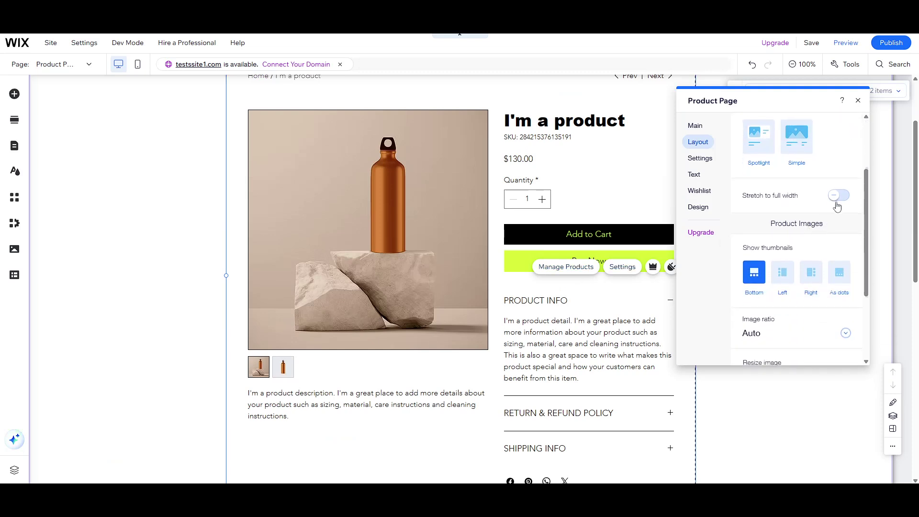
{"action": "left_click", "coordinate": [840, 196]}
{"action": "left_click", "coordinate": [839, 197]}
{"action": "scroll", "coordinate": [809, 223], "scroll_direction": "down", "scroll_amount": 1}
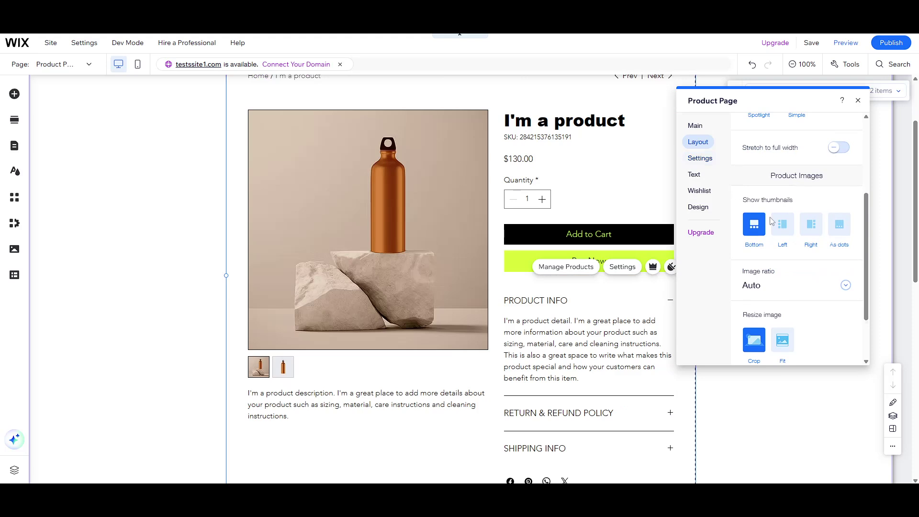
{"action": "scroll", "coordinate": [772, 220], "scroll_direction": "down", "scroll_amount": 2}
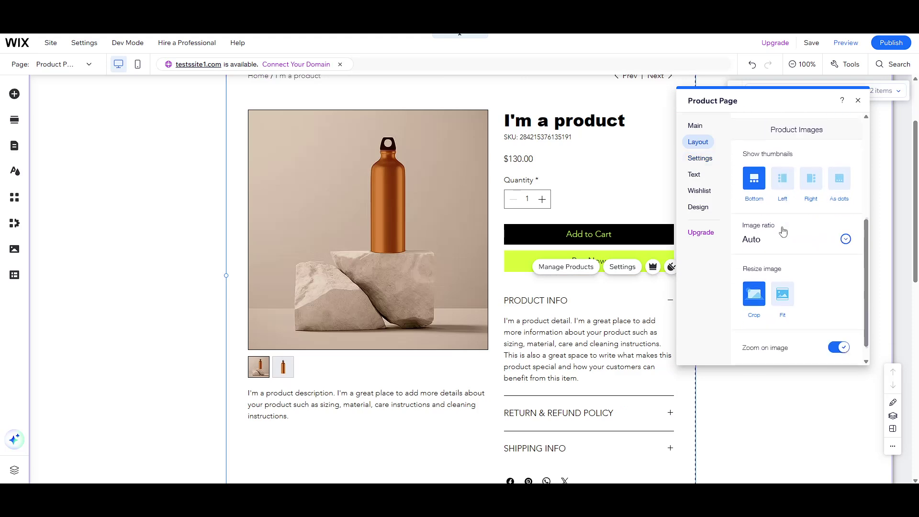
In the Settings tab, hide then reshow the Add to Cart button
{"action": "left_click", "coordinate": [701, 162]}
{"action": "scroll", "coordinate": [811, 226], "scroll_direction": "down", "scroll_amount": 3}
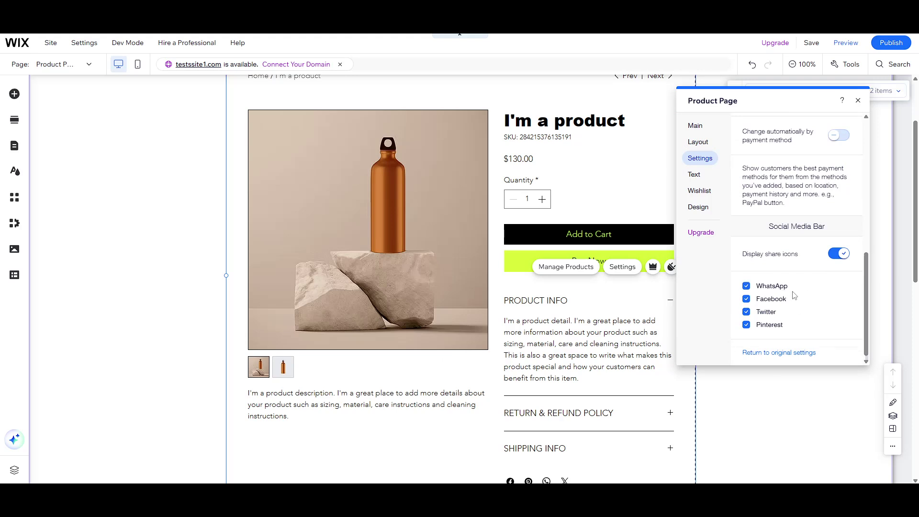
{"action": "scroll", "coordinate": [796, 290], "scroll_direction": "up", "scroll_amount": 5}
{"action": "scroll", "coordinate": [799, 257], "scroll_direction": "up", "scroll_amount": 2}
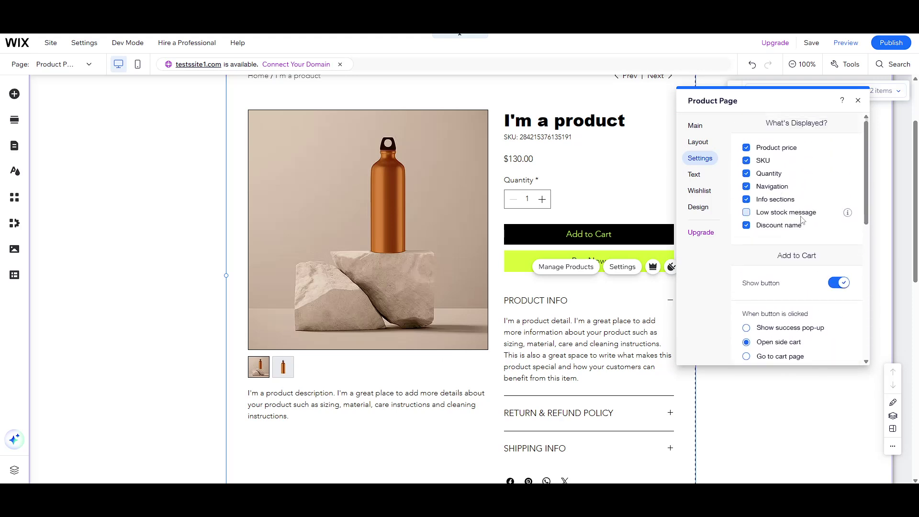
{"action": "left_click", "coordinate": [841, 282]}
{"action": "left_click", "coordinate": [841, 283]}
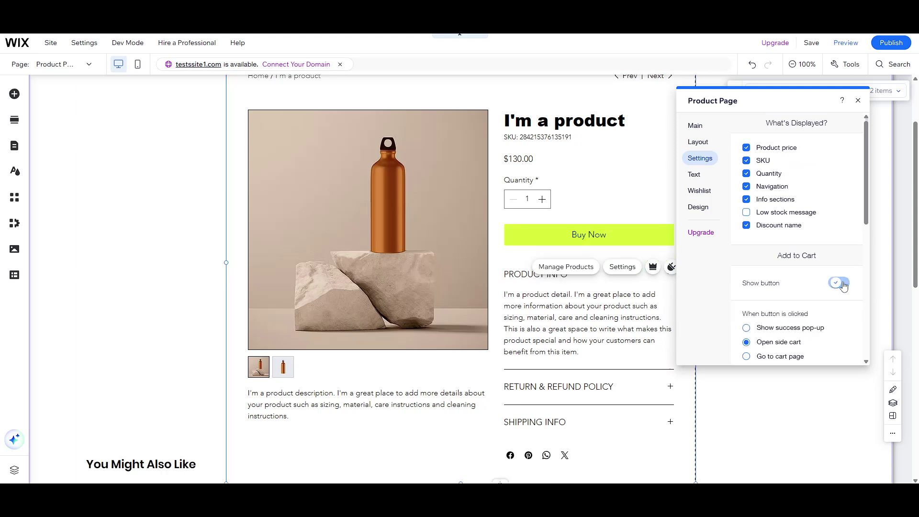
Turn Display share icons off and on, keeping WhatsApp, Facebook, Twitter and Pinterest shown
{"action": "scroll", "coordinate": [806, 268], "scroll_direction": "down", "scroll_amount": 5}
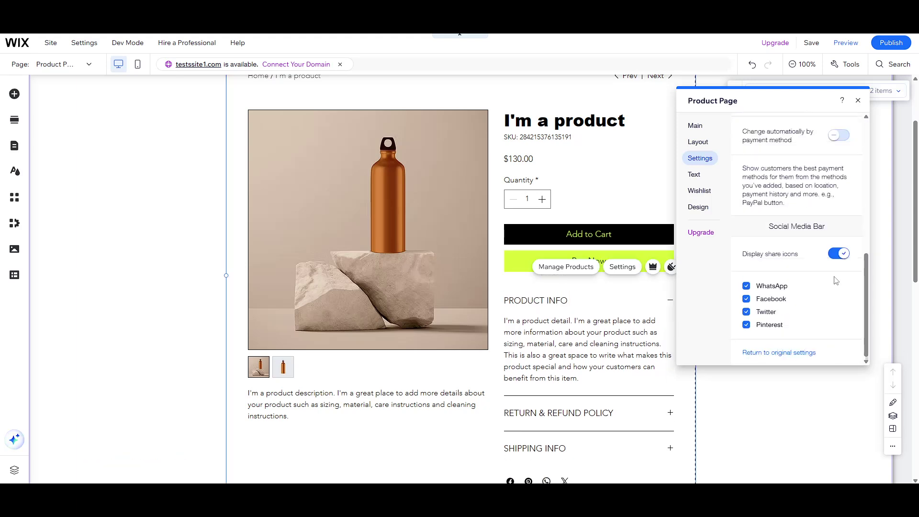
{"action": "left_click", "coordinate": [837, 255]}
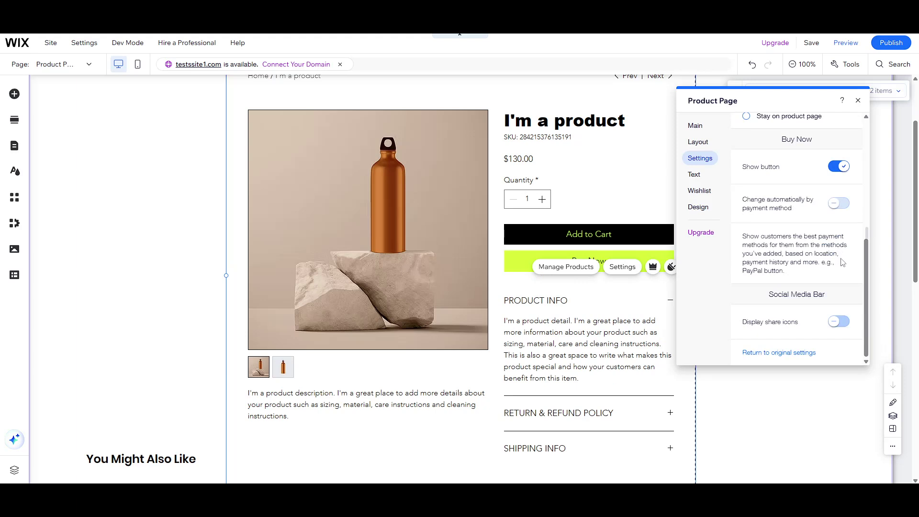
{"action": "left_click", "coordinate": [839, 322]}
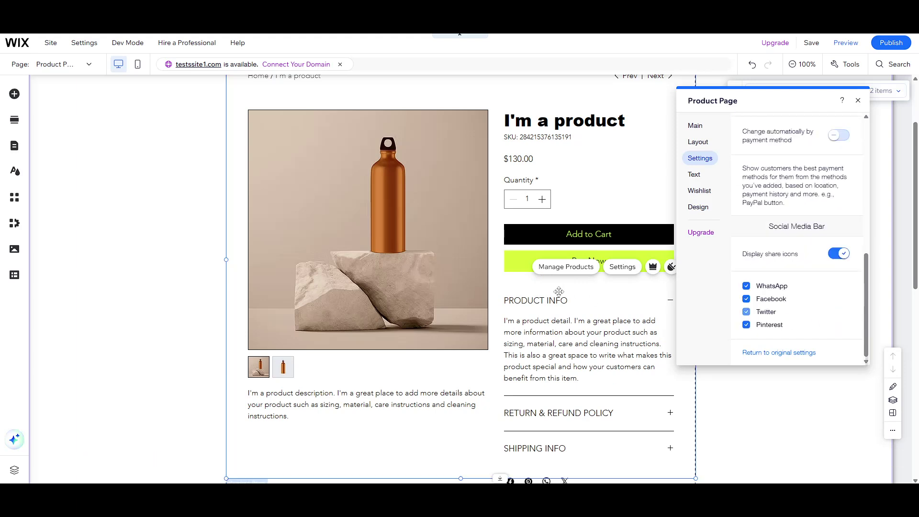
{"action": "scroll", "coordinate": [559, 291], "scroll_direction": "down", "scroll_amount": 3}
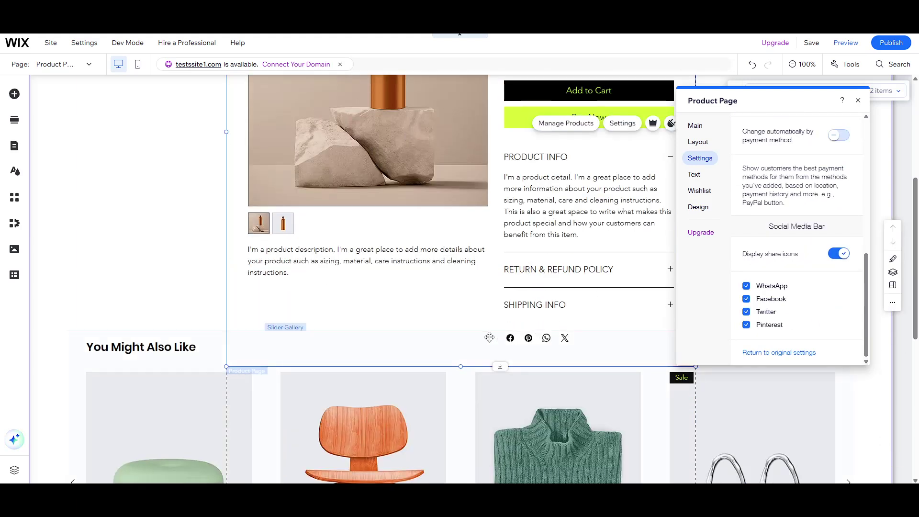
{"action": "scroll", "coordinate": [592, 331], "scroll_direction": "up", "scroll_amount": 3}
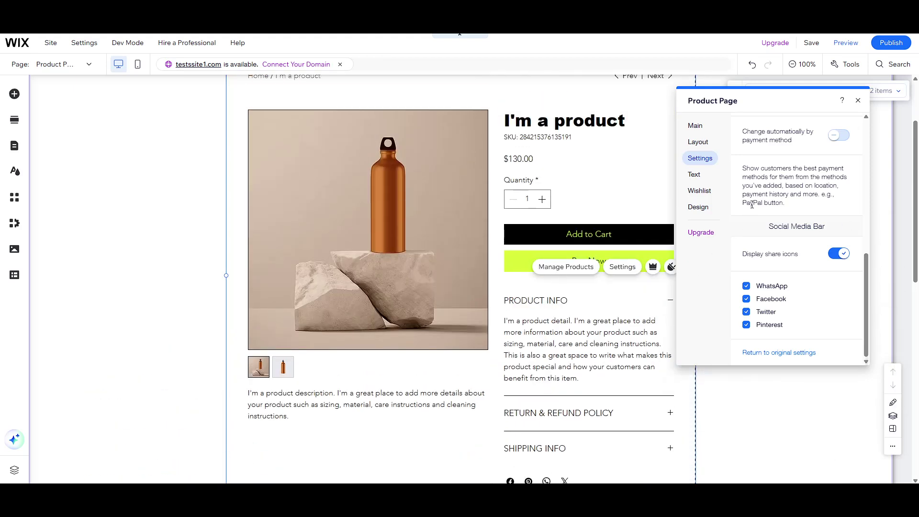
Add a Wishlist heart beside Add to Cart from the Wishlist tab, then reopen the product settings
{"action": "left_click", "coordinate": [698, 191]}
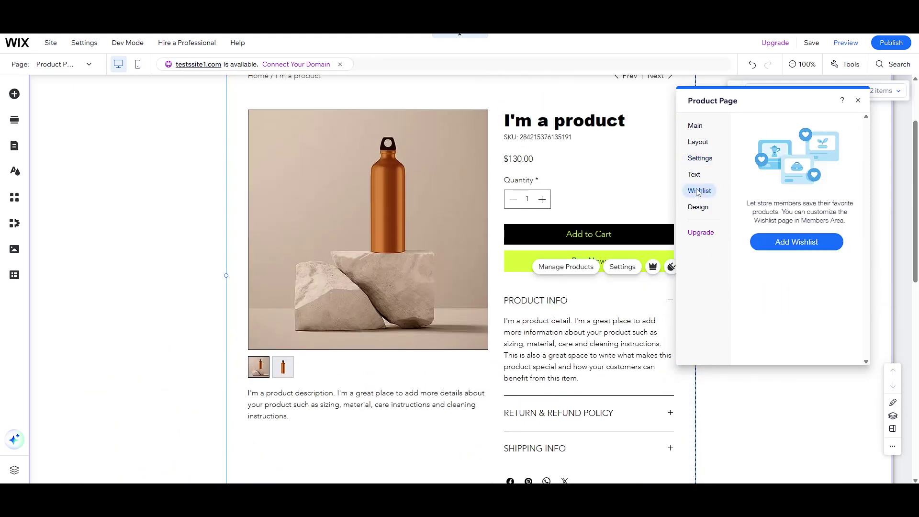
{"action": "left_click", "coordinate": [795, 242]}
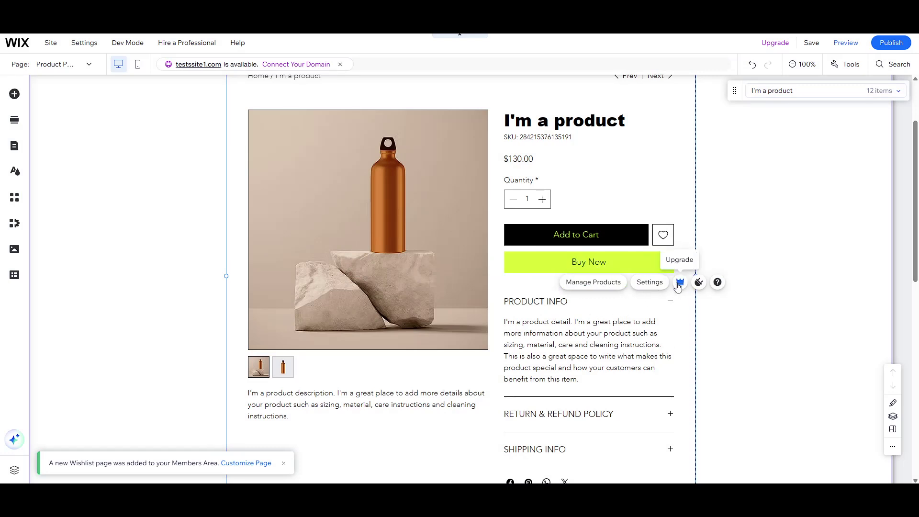
{"action": "left_click", "coordinate": [653, 285]}
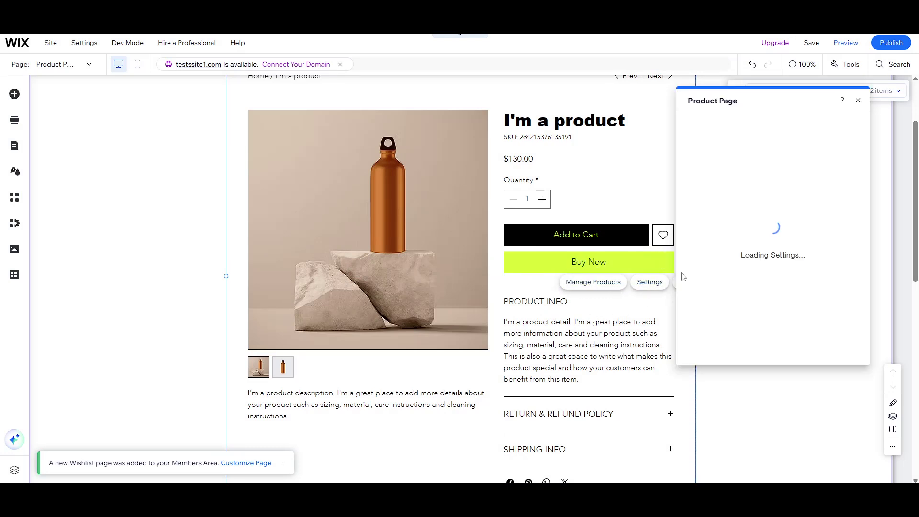